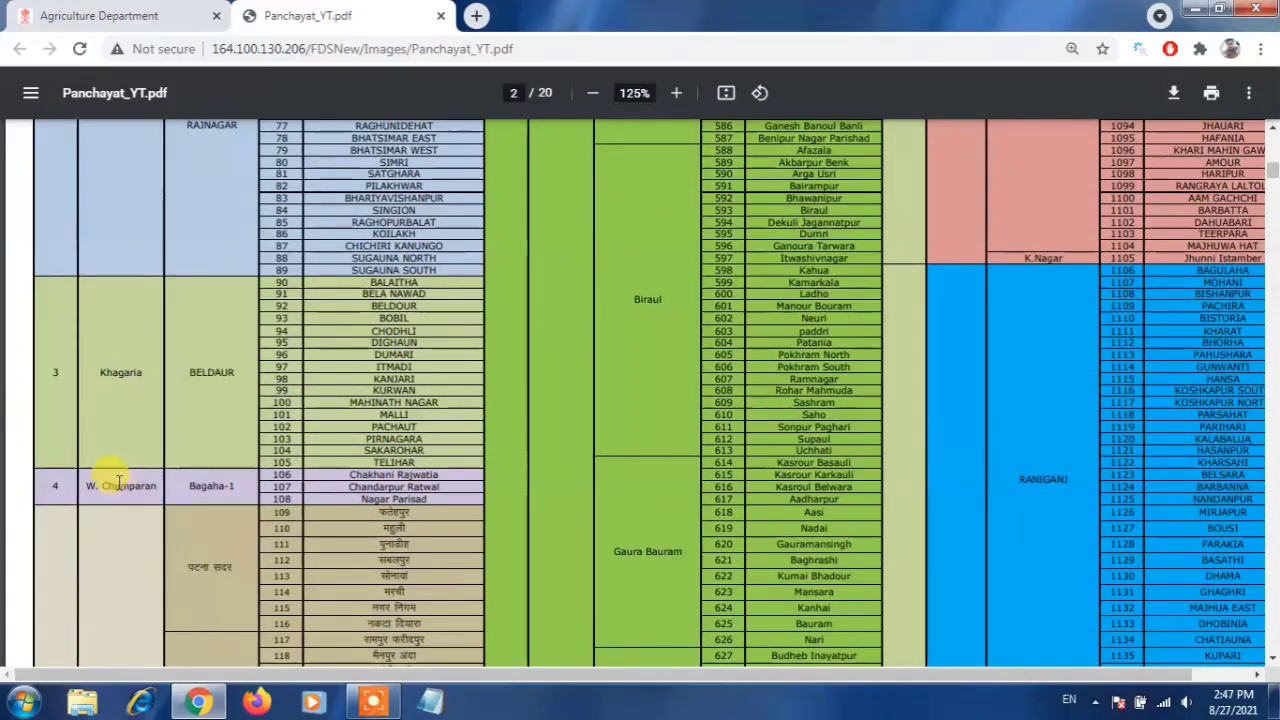
# - Examine the list of covered panchayats by district and block in Panchayat_YT.pdf
pyautogui.scroll(-9, 193, 438)
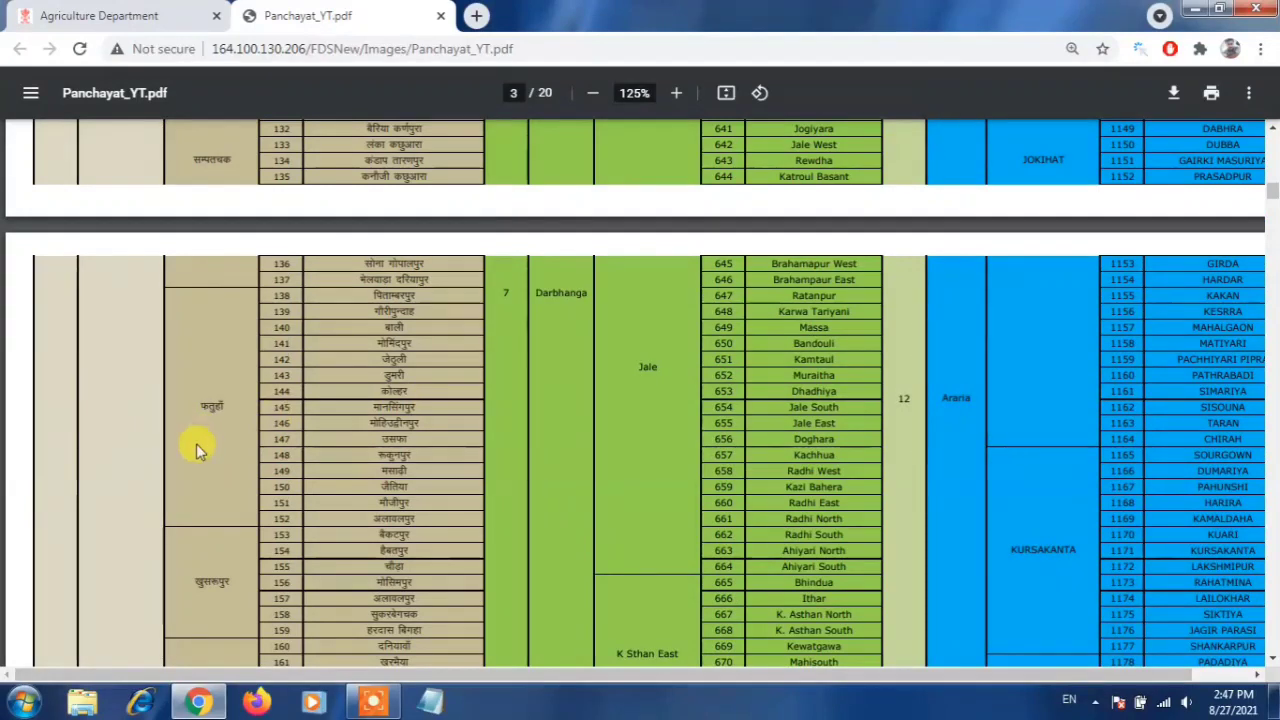
pyautogui.scroll(-3, 196, 443)
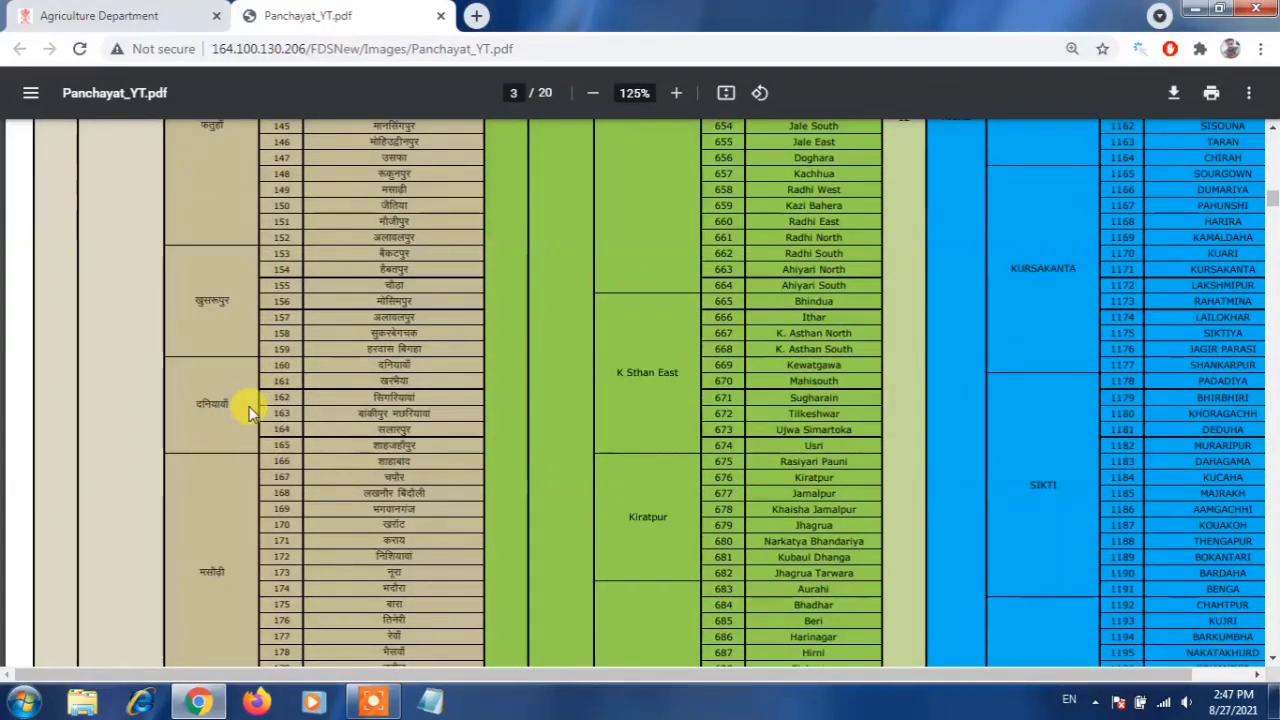
pyautogui.scroll(-5, 250, 405)
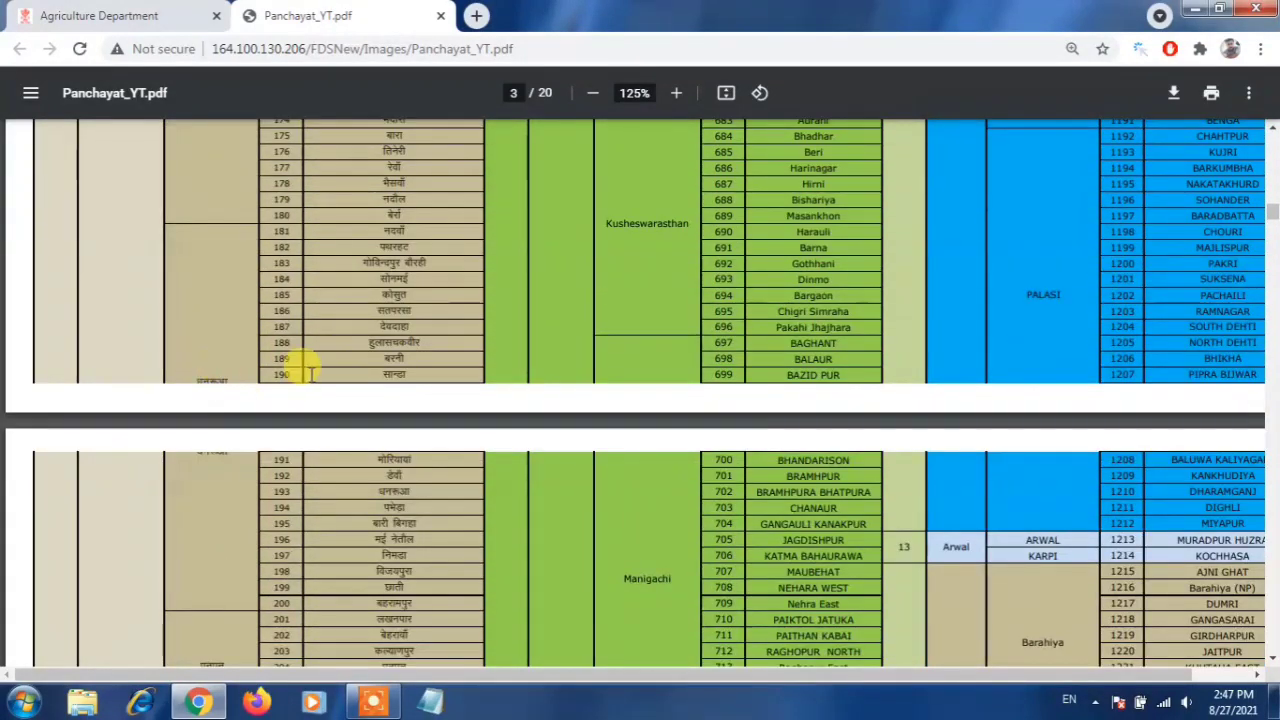
pyautogui.scroll(-3, 334, 385)
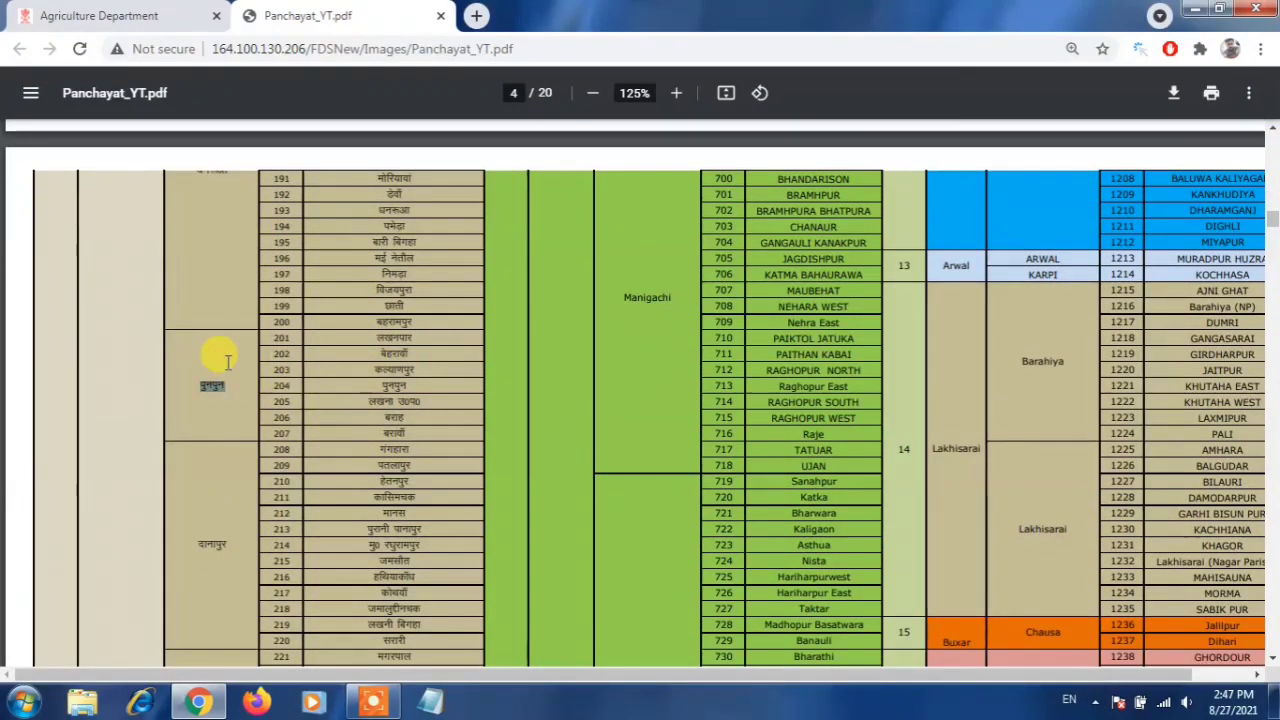
pyautogui.scroll(-2, 208, 503)
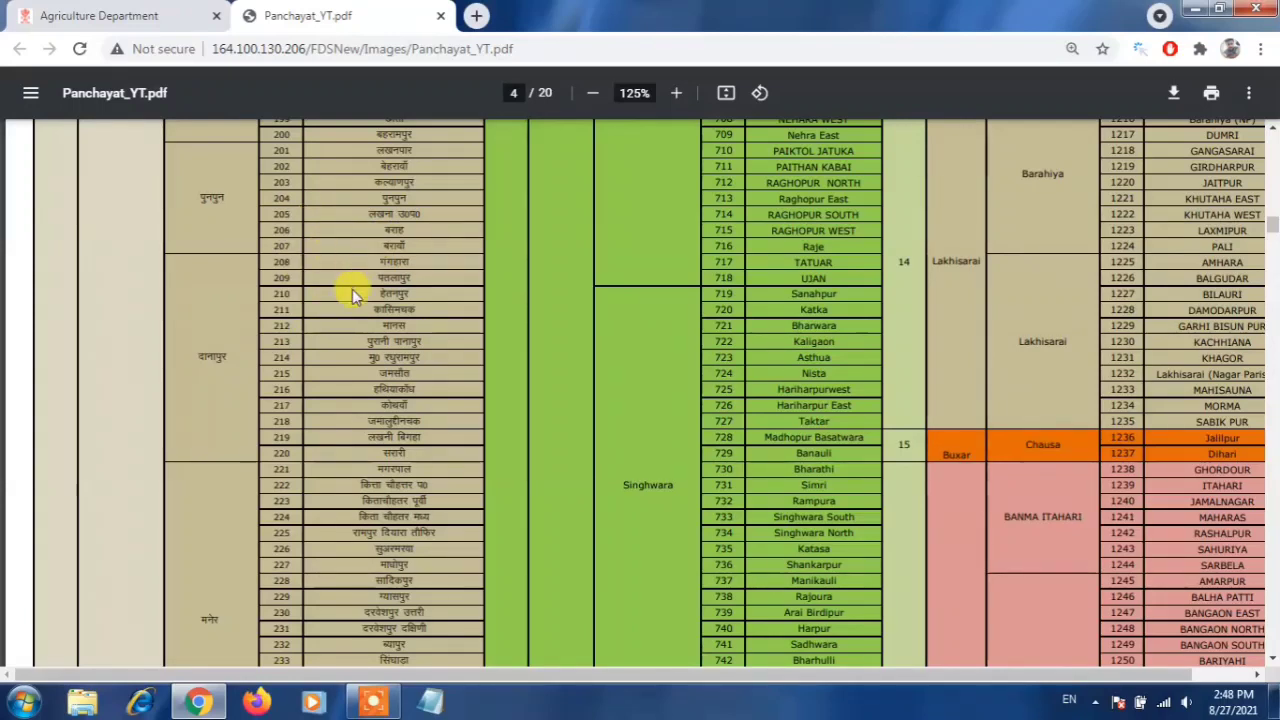
# - Open the कृषि इनपुट अनुदान योजना - यास तूफान (2021-22) application form from the Agriculture Department site and close Panchayat_YT.pdf
pyautogui.click(98, 12)
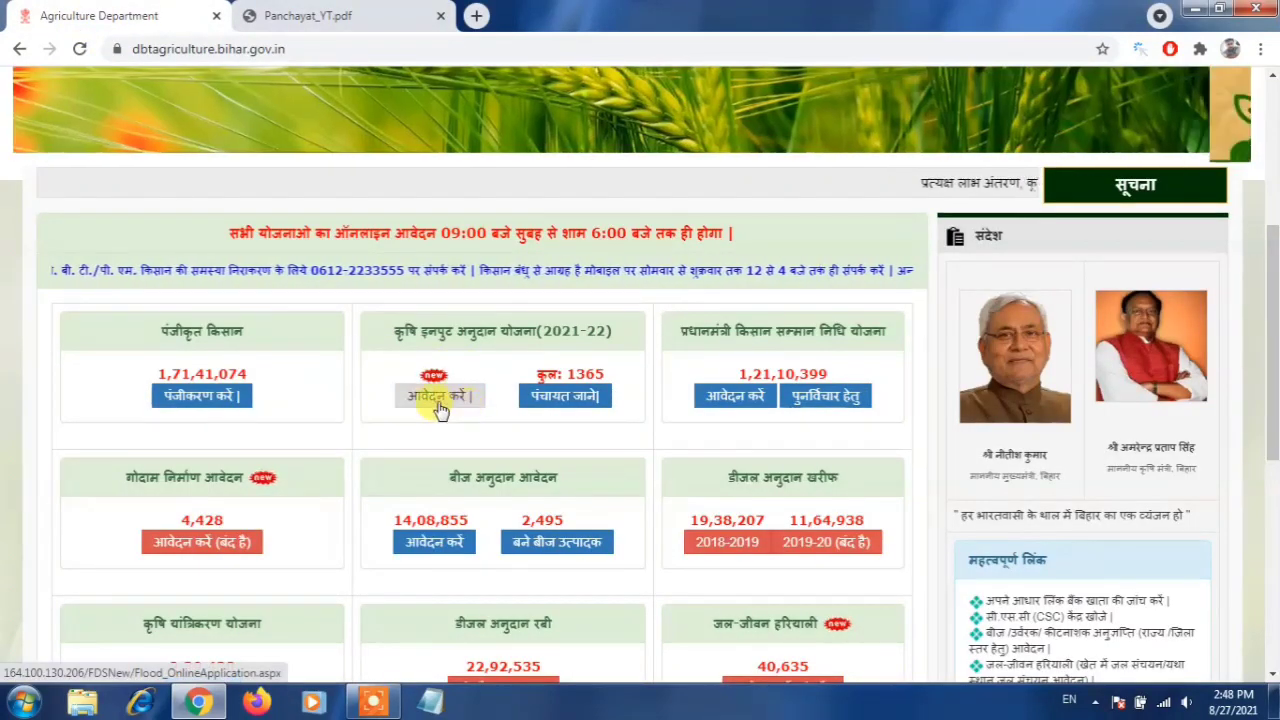
pyautogui.scroll(3, 432, 408)
pyautogui.moveTo(229, 122)
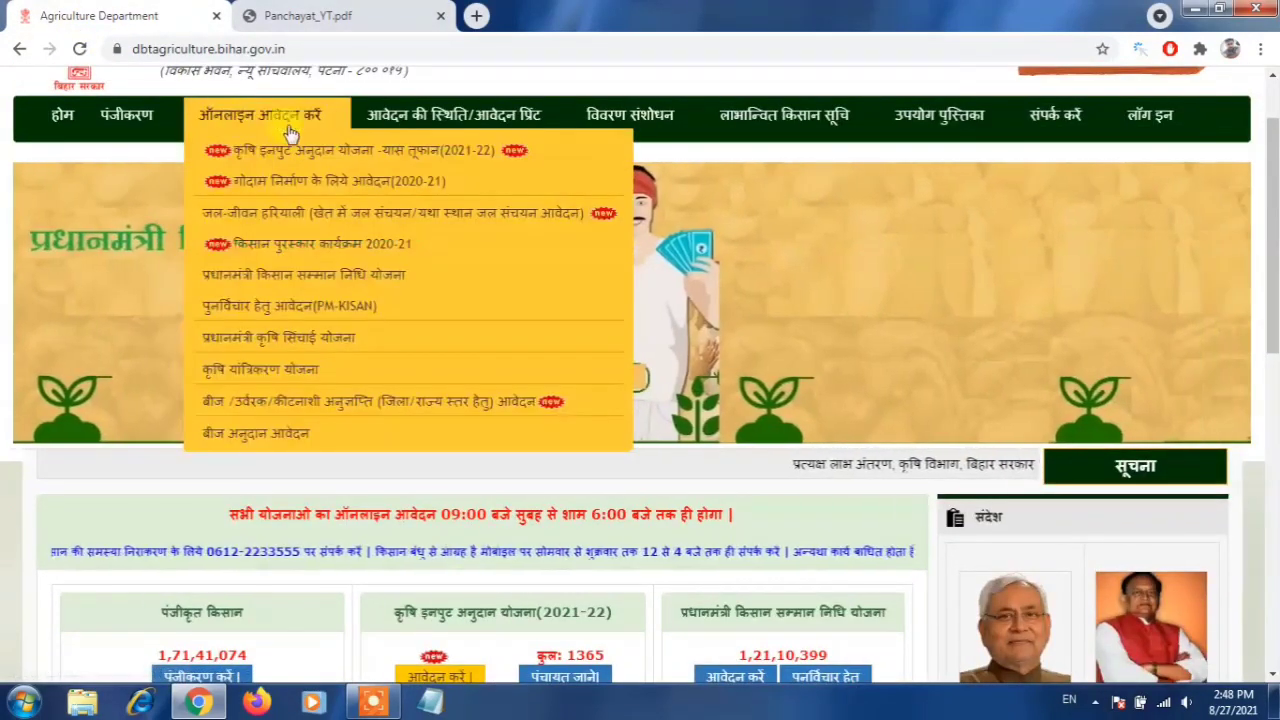
pyautogui.click(438, 158)
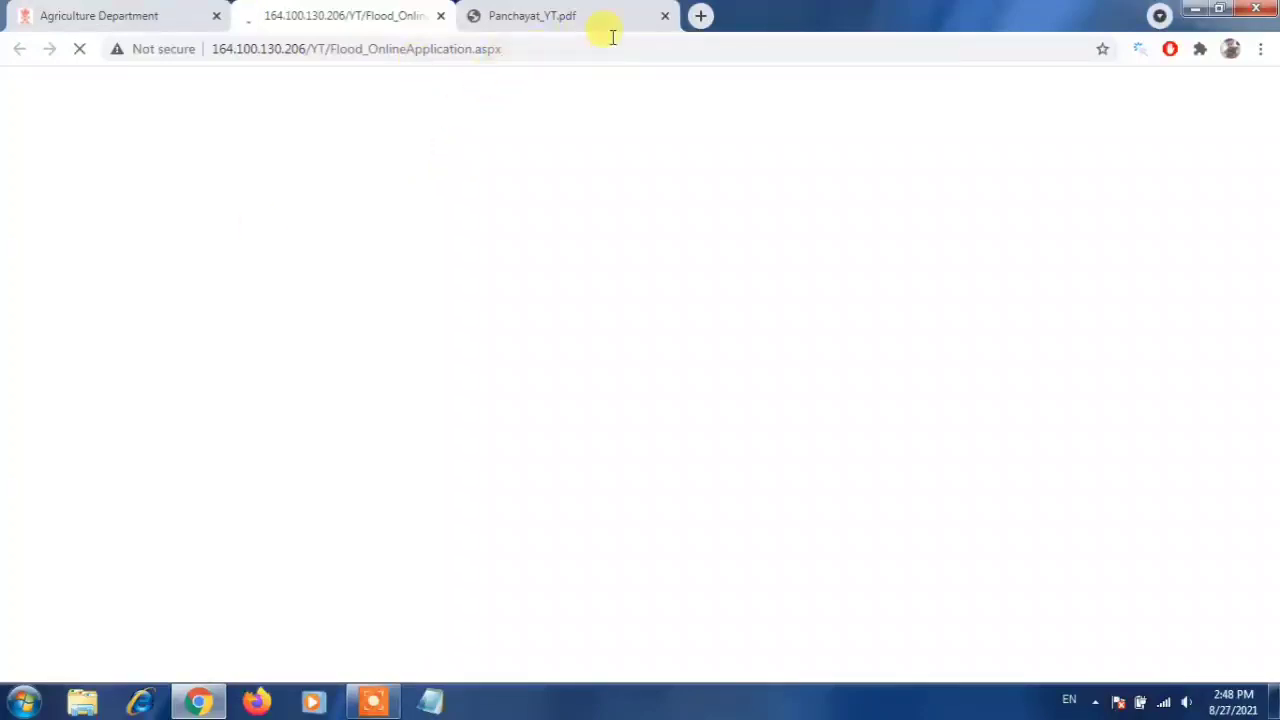
pyautogui.click(666, 16)
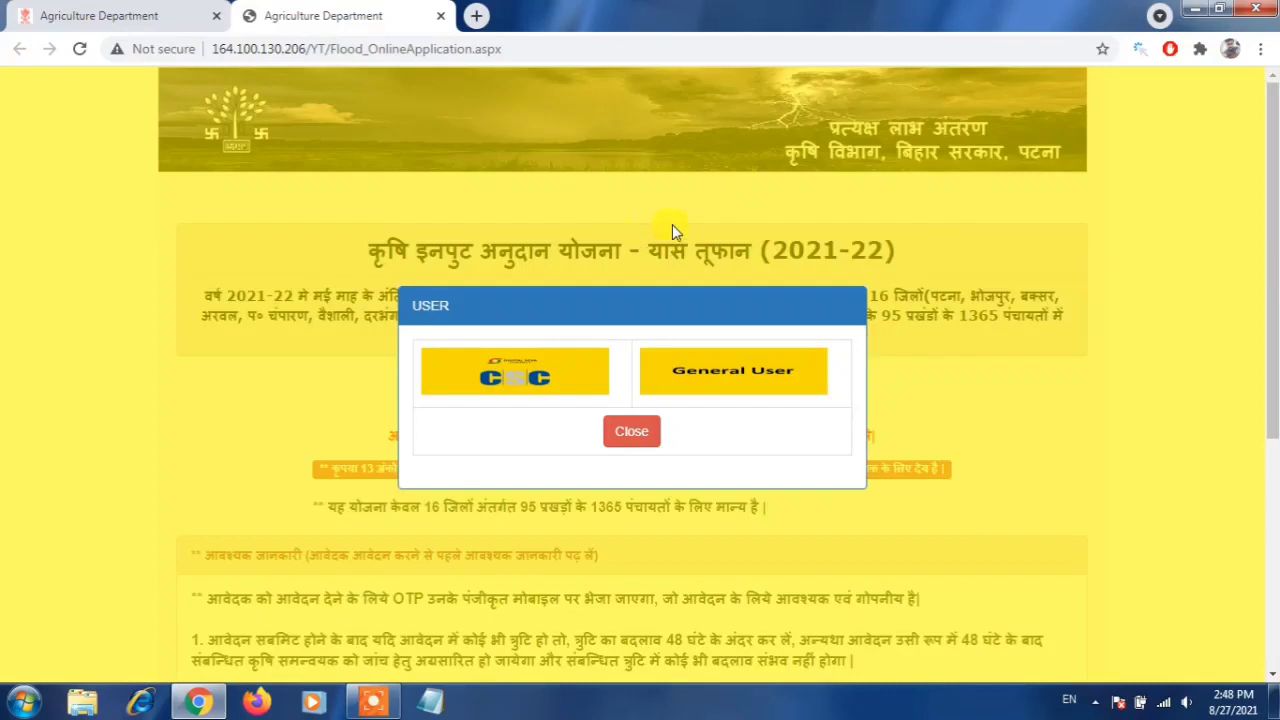
# - Continue as General User, look up the farmer by registration number and accept the NPCI LINK notice
pyautogui.click(726, 375)
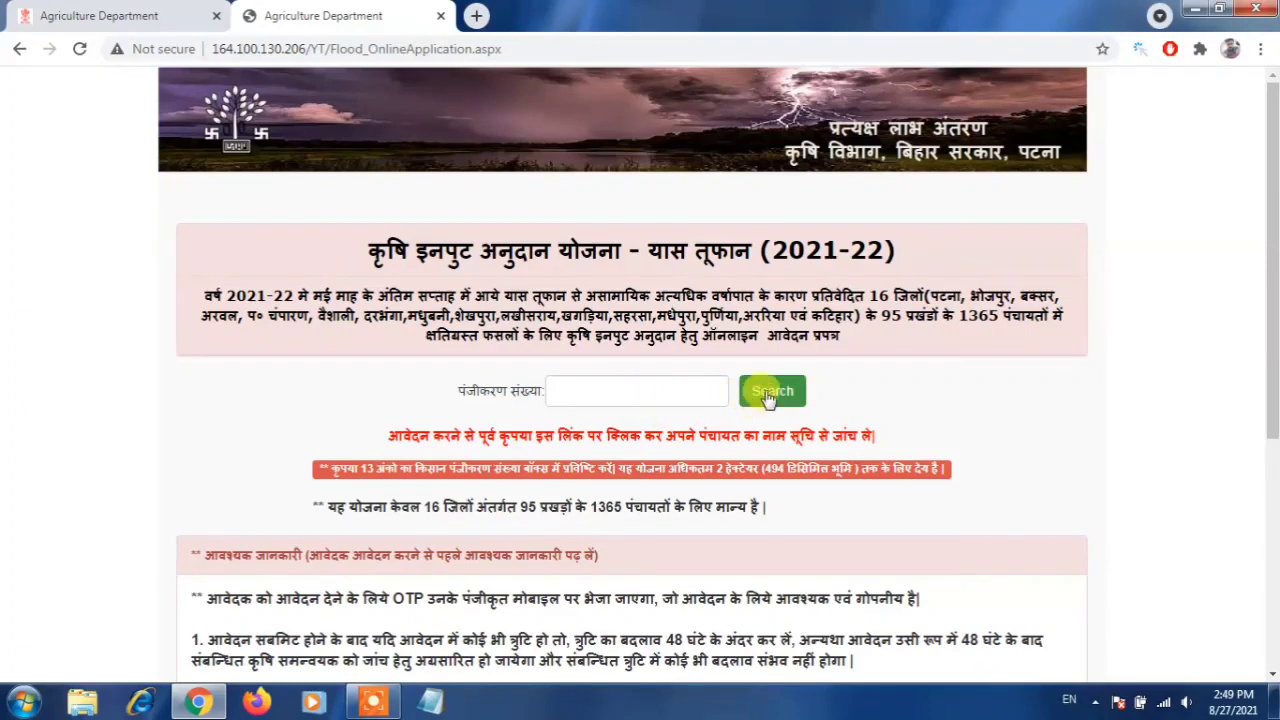
pyautogui.click(670, 398)
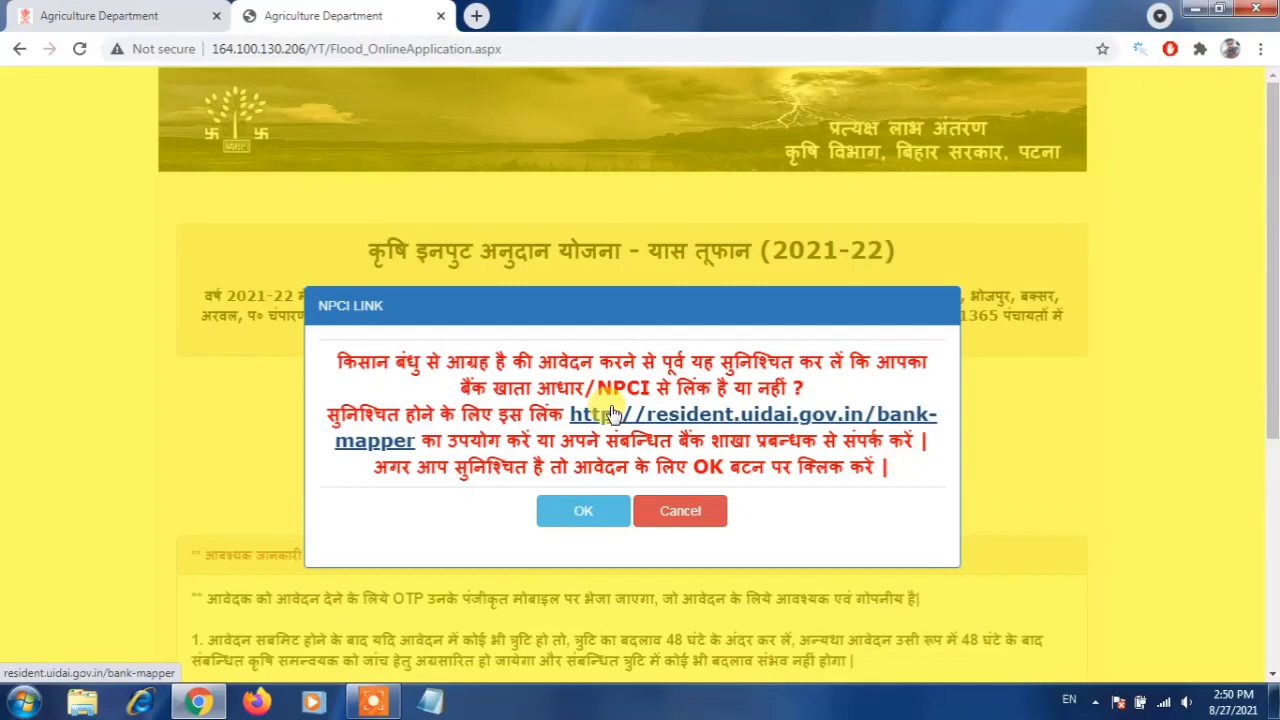
pyautogui.click(580, 514)
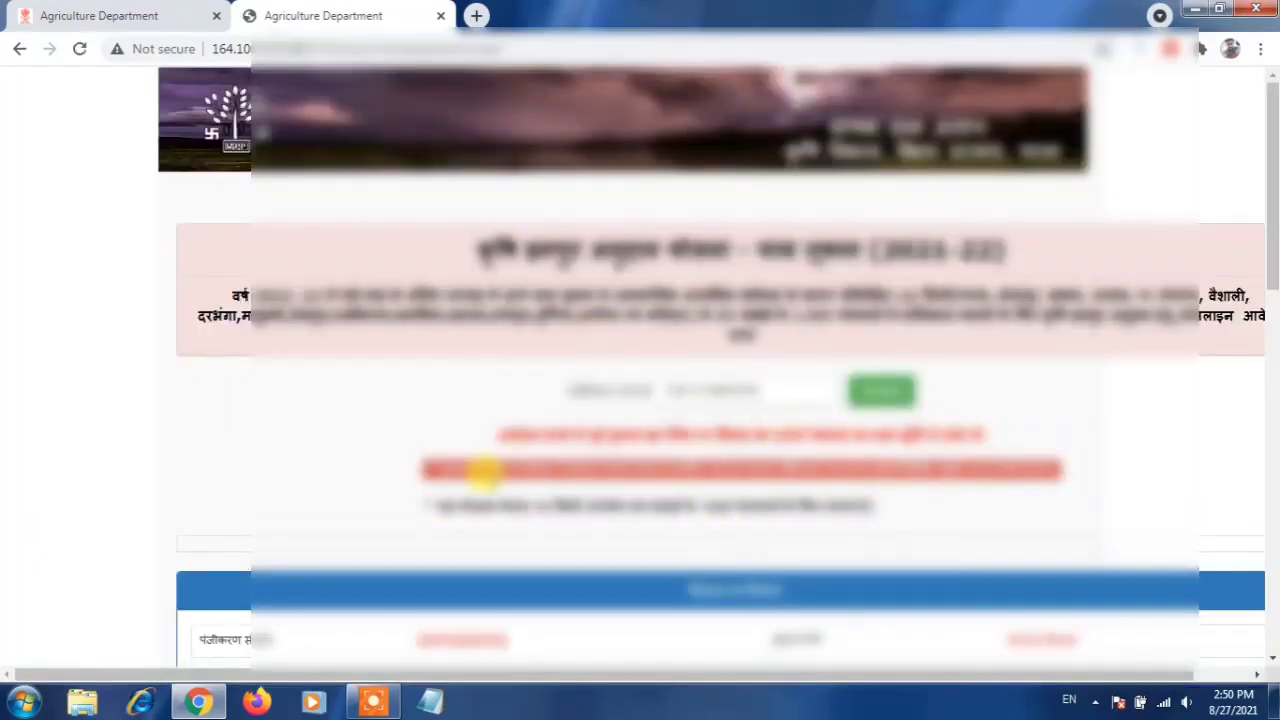
# - Set the total cultivable land to 200, the farmer type to स्वयं (भू-धारी) and the cause of damage to यास तूफान/अत्यधिक वर्षापात
pyautogui.scroll(-5, 657, 507)
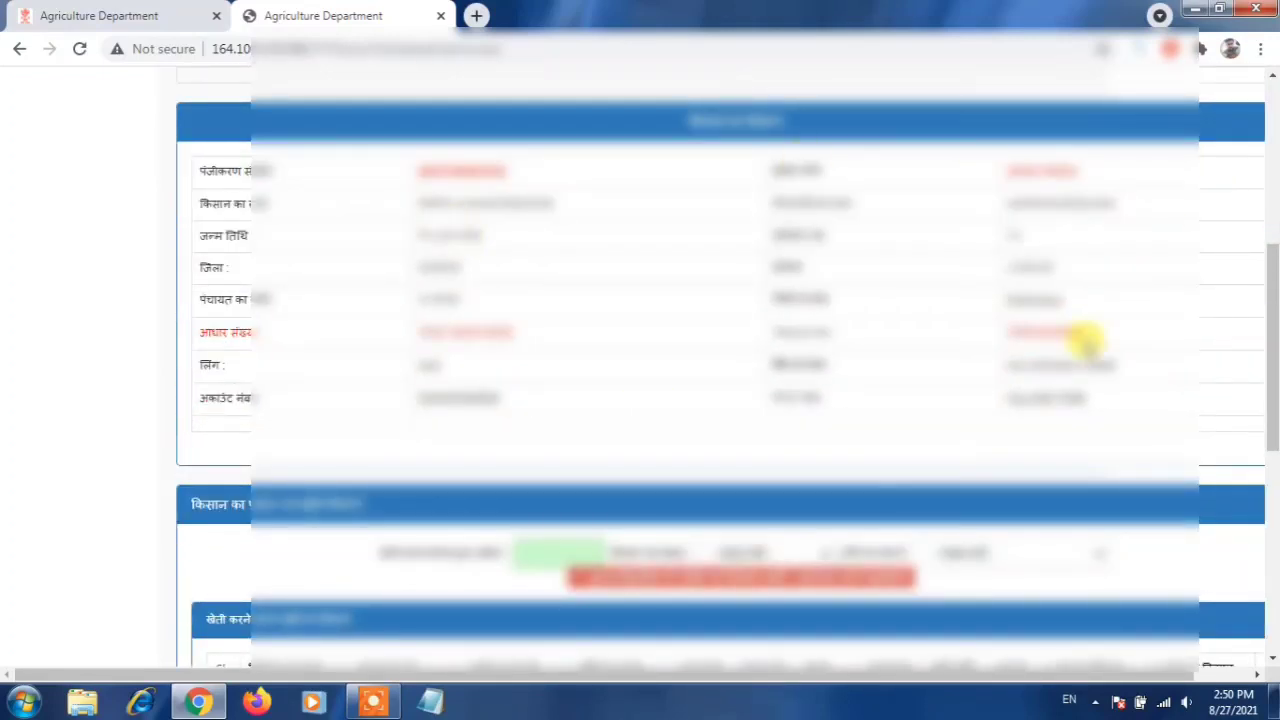
pyautogui.scroll(-1, 1010, 320)
pyautogui.scroll(-5, 1012, 325)
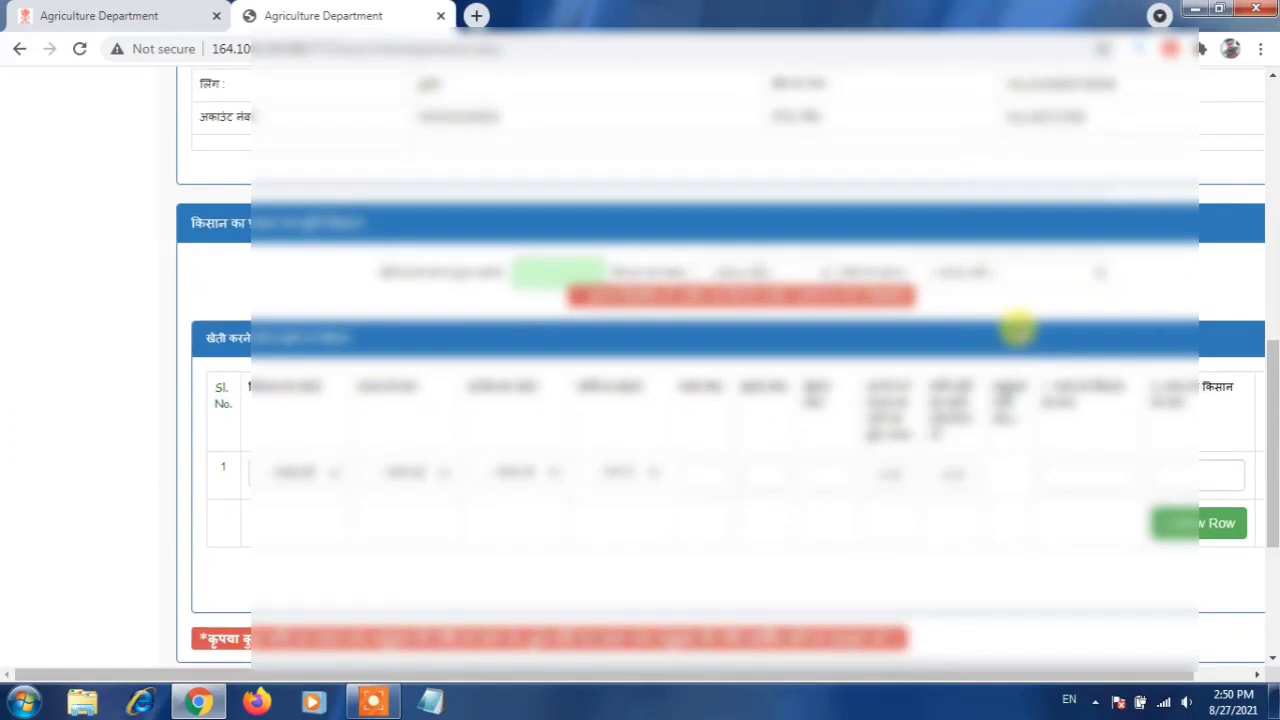
pyautogui.scroll(1, 1012, 329)
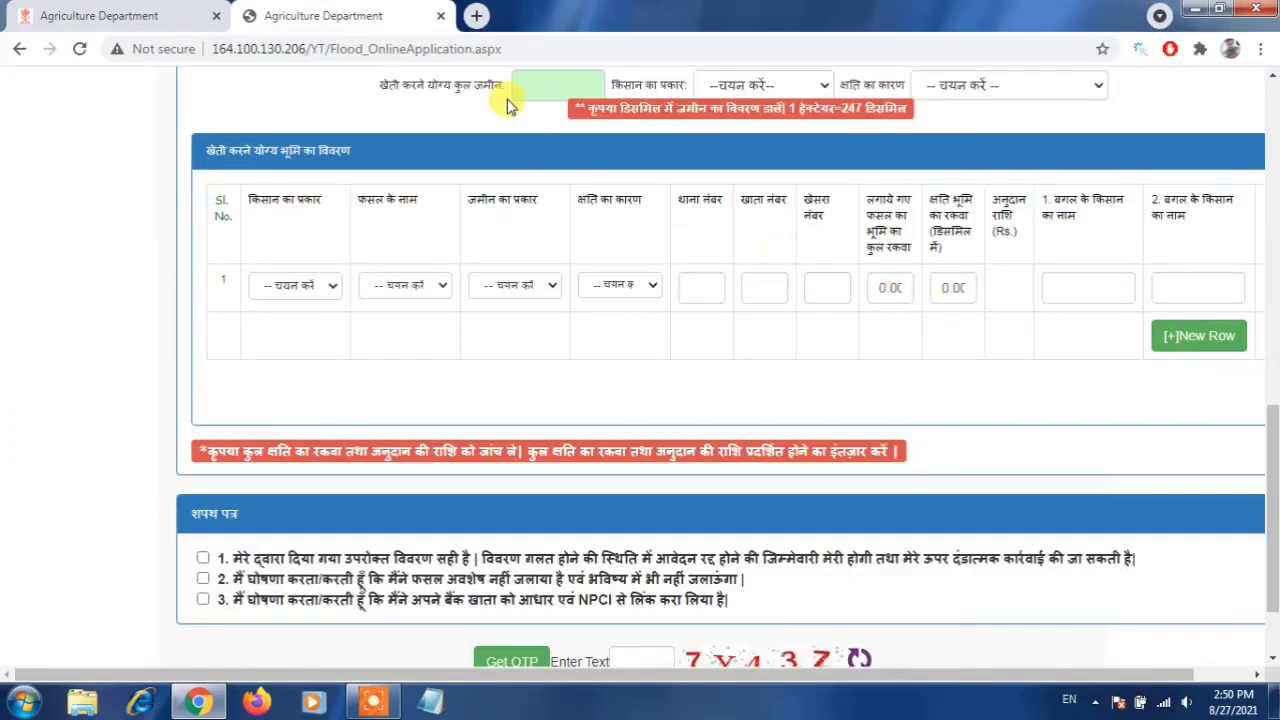
pyautogui.click(543, 88)
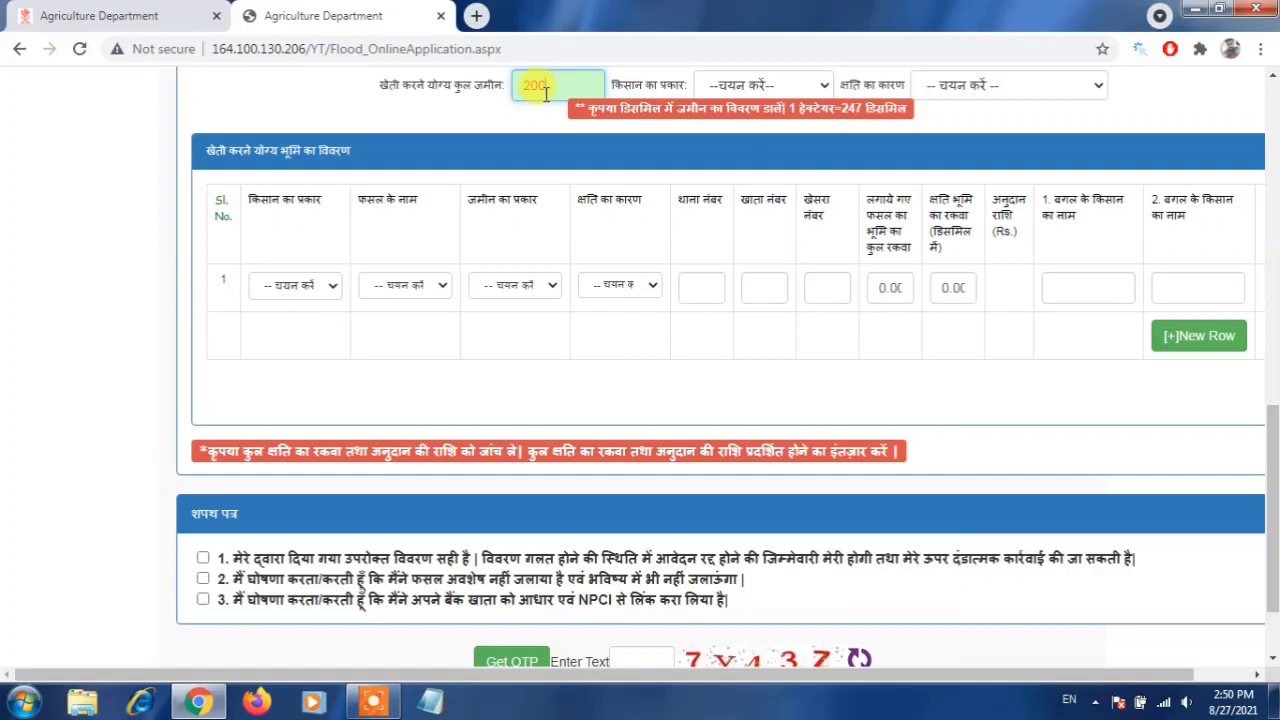
pyautogui.click(733, 87)
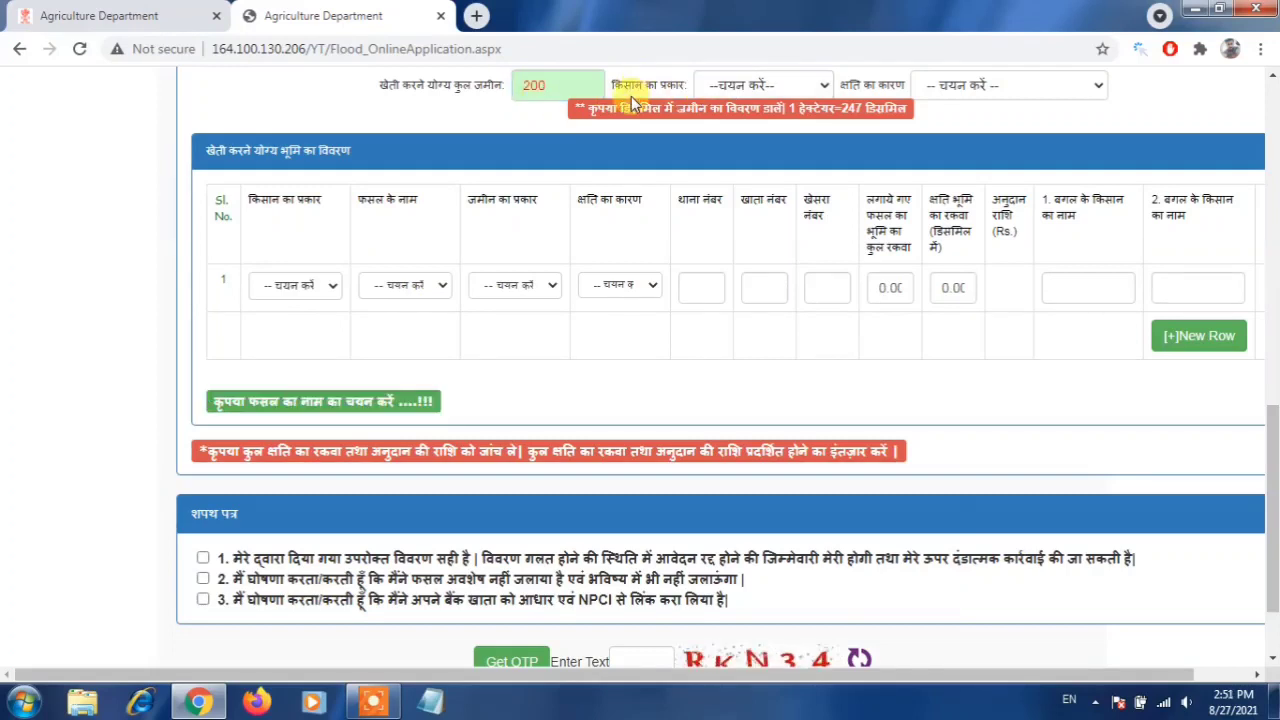
pyautogui.click(750, 87)
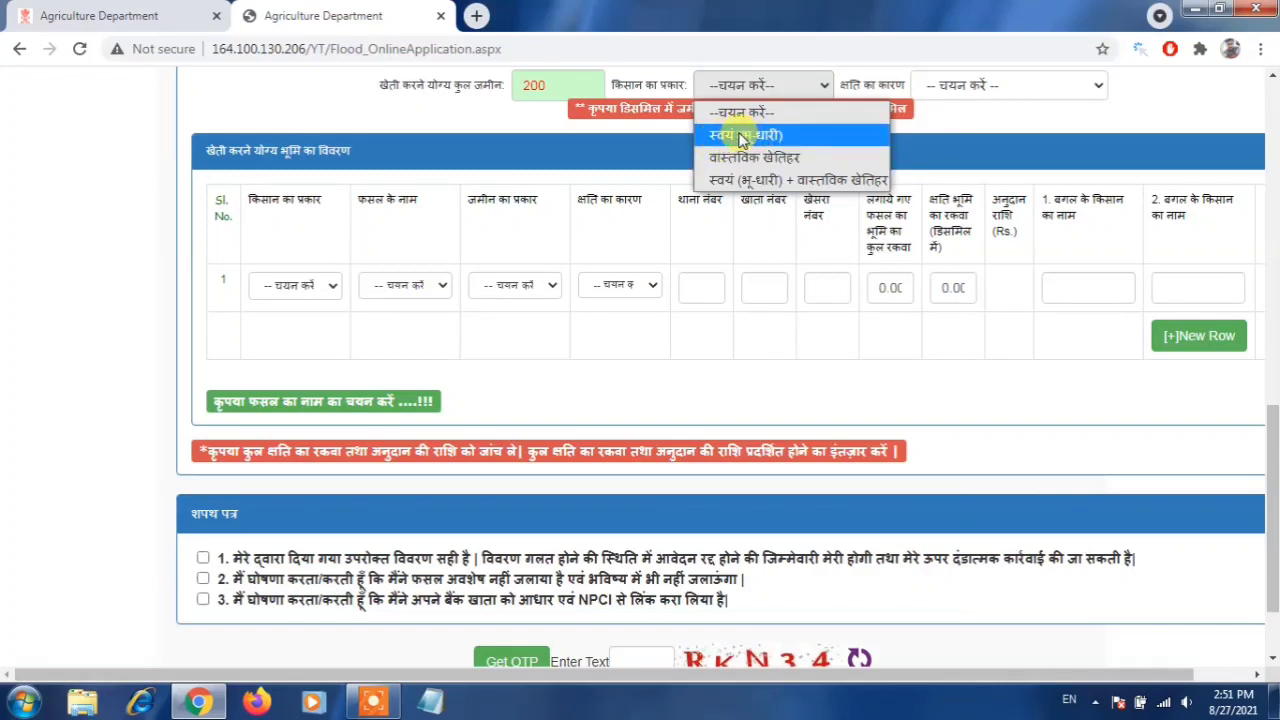
pyautogui.click(742, 136)
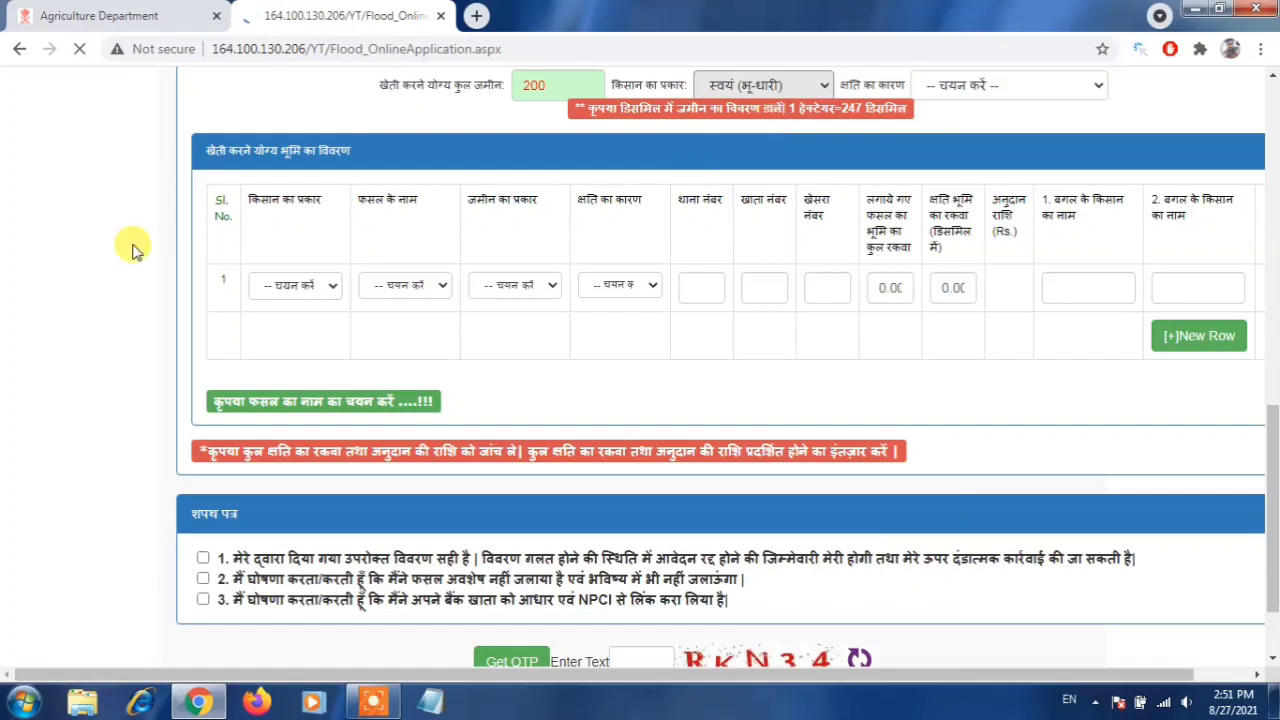
pyautogui.click(938, 88)
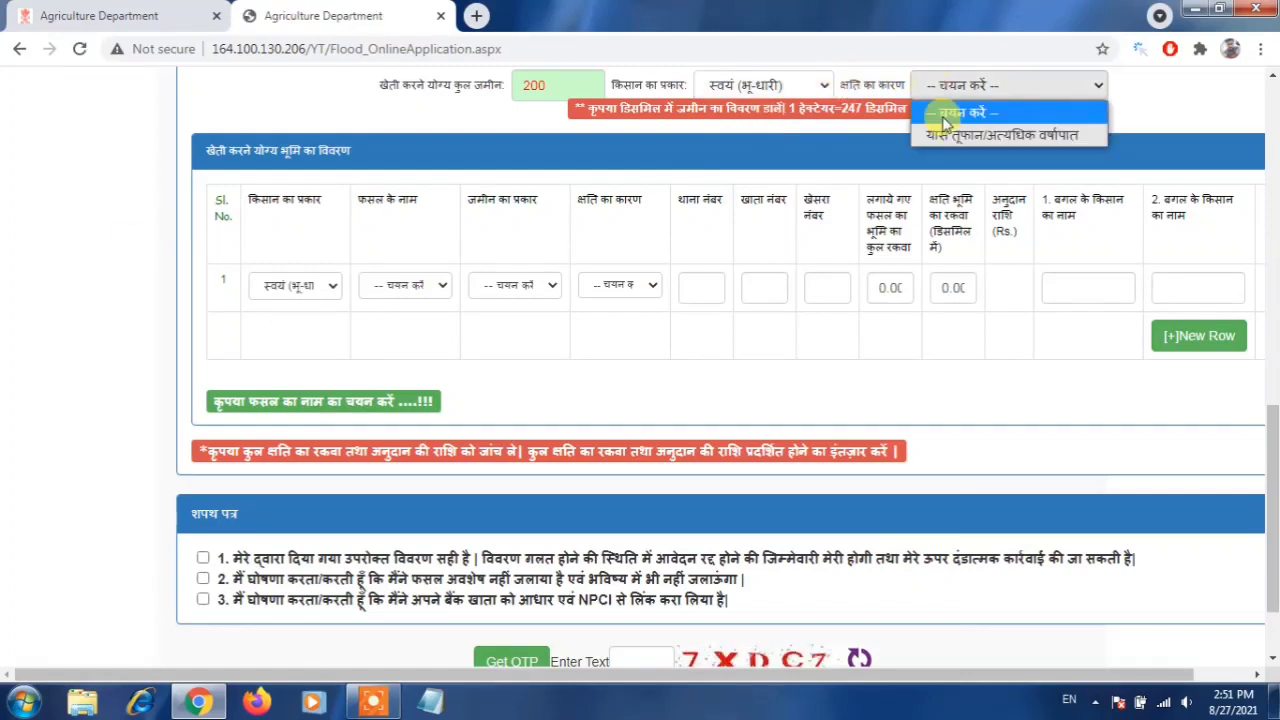
pyautogui.click(931, 137)
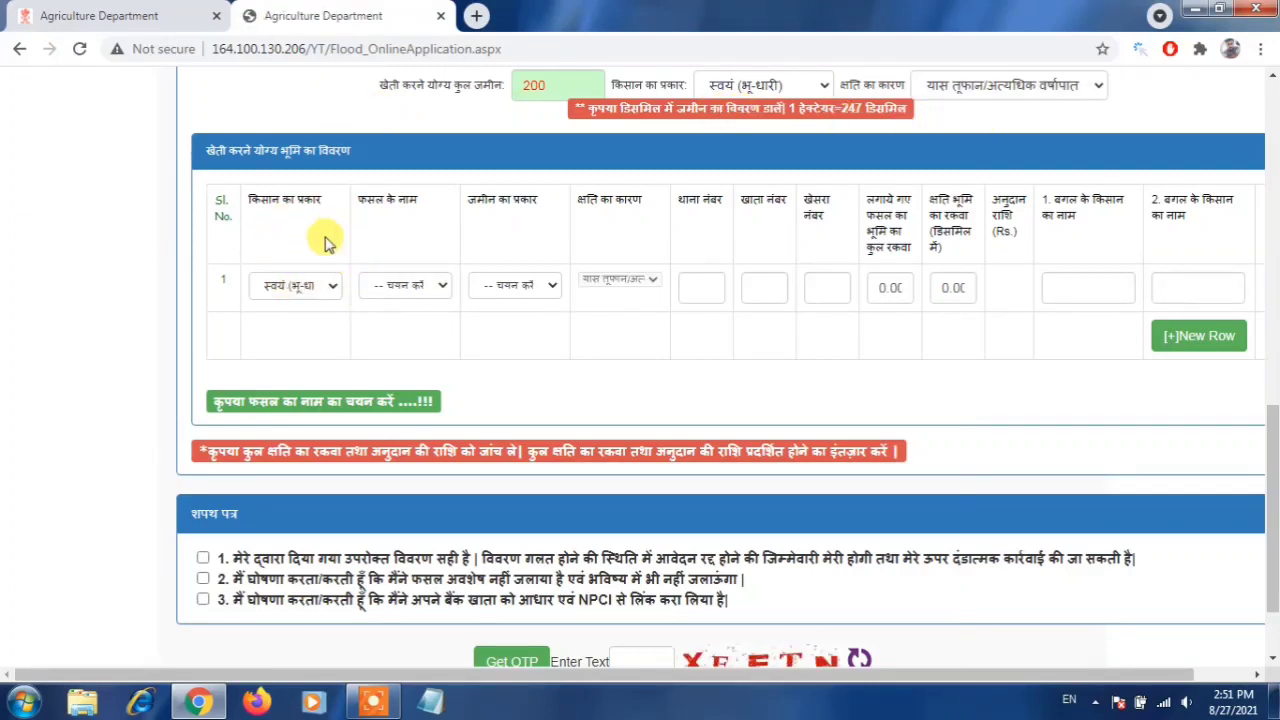
# - In the first row of the land details, set the crop to धान and the land type to सिंचित
pyautogui.click(411, 289)
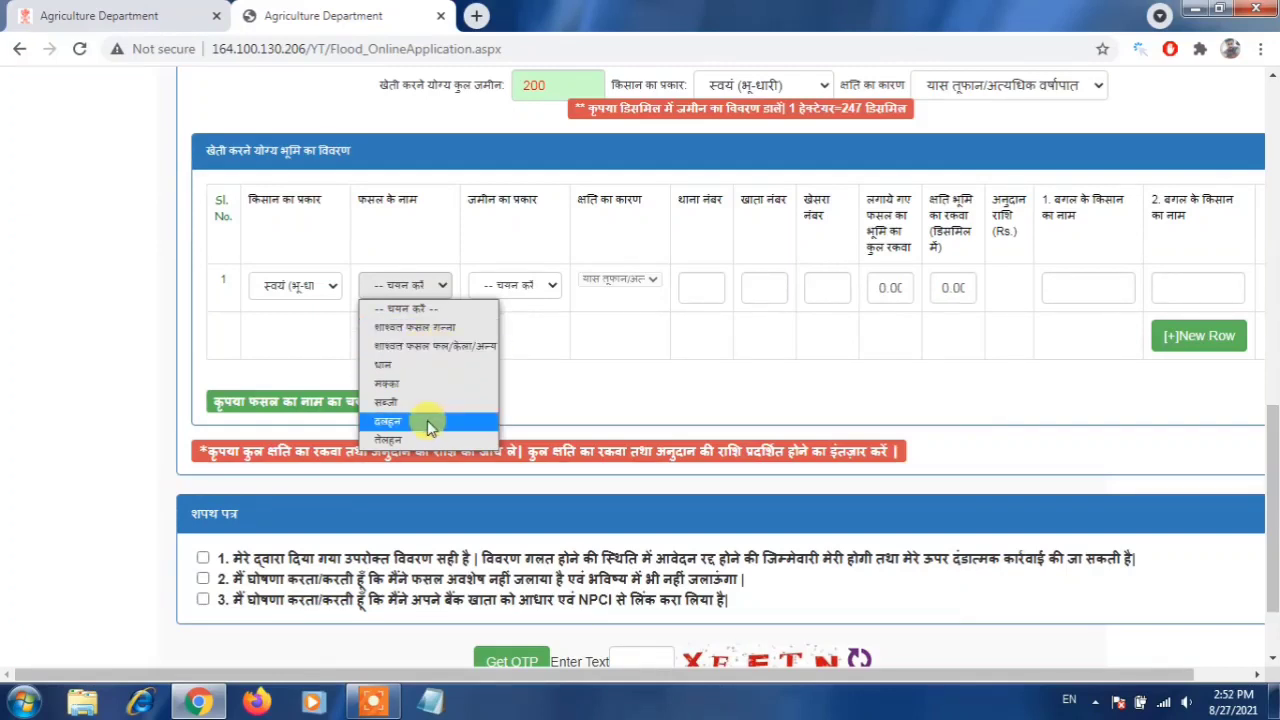
pyautogui.click(410, 366)
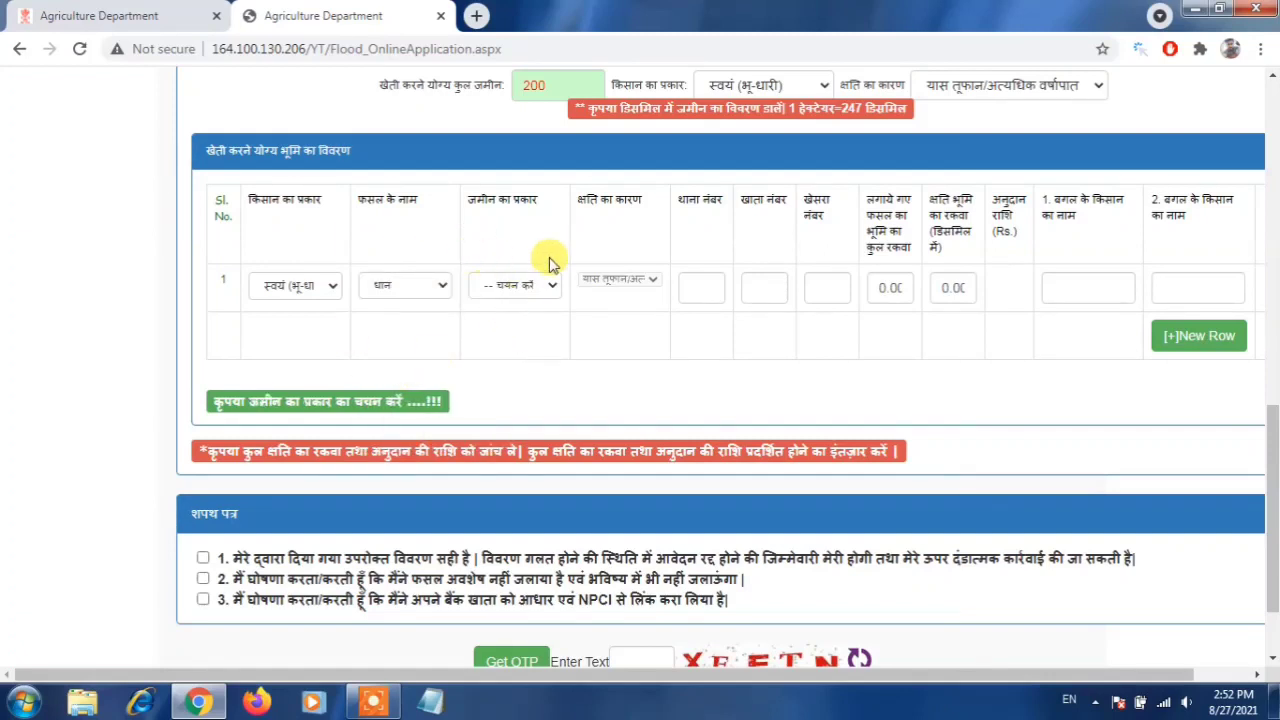
pyautogui.click(533, 288)
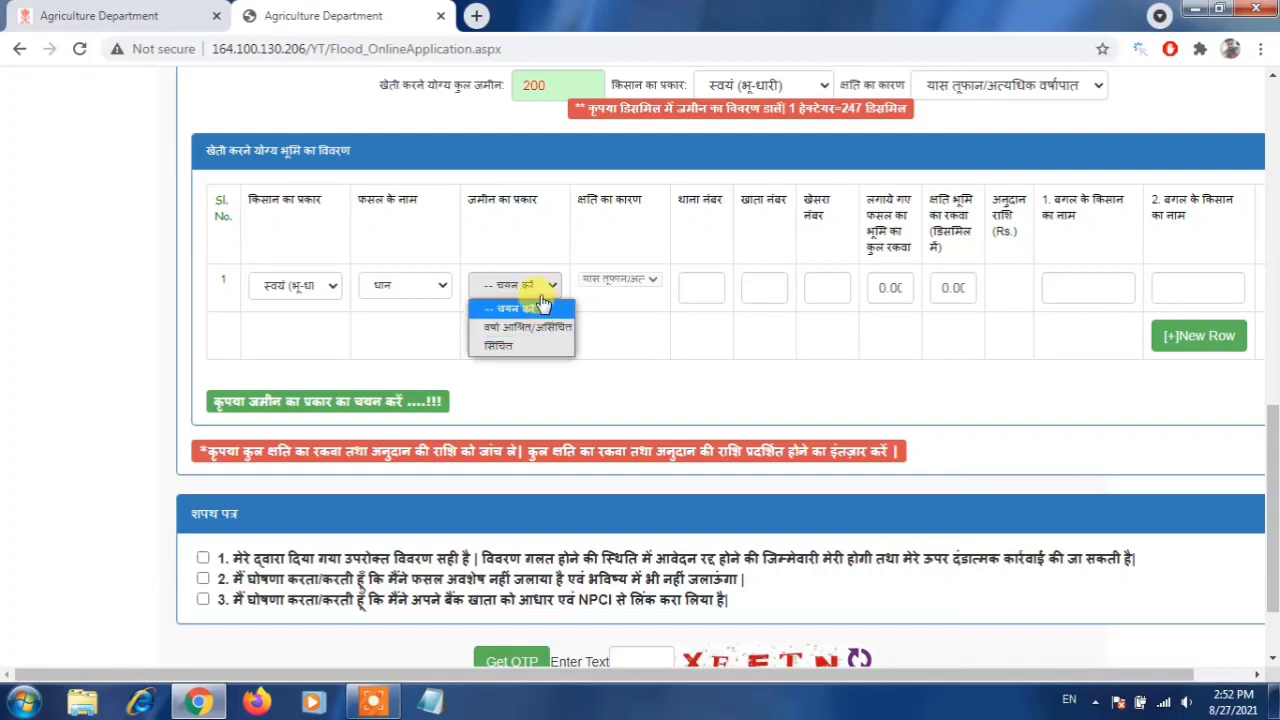
pyautogui.click(534, 290)
pyautogui.click(526, 288)
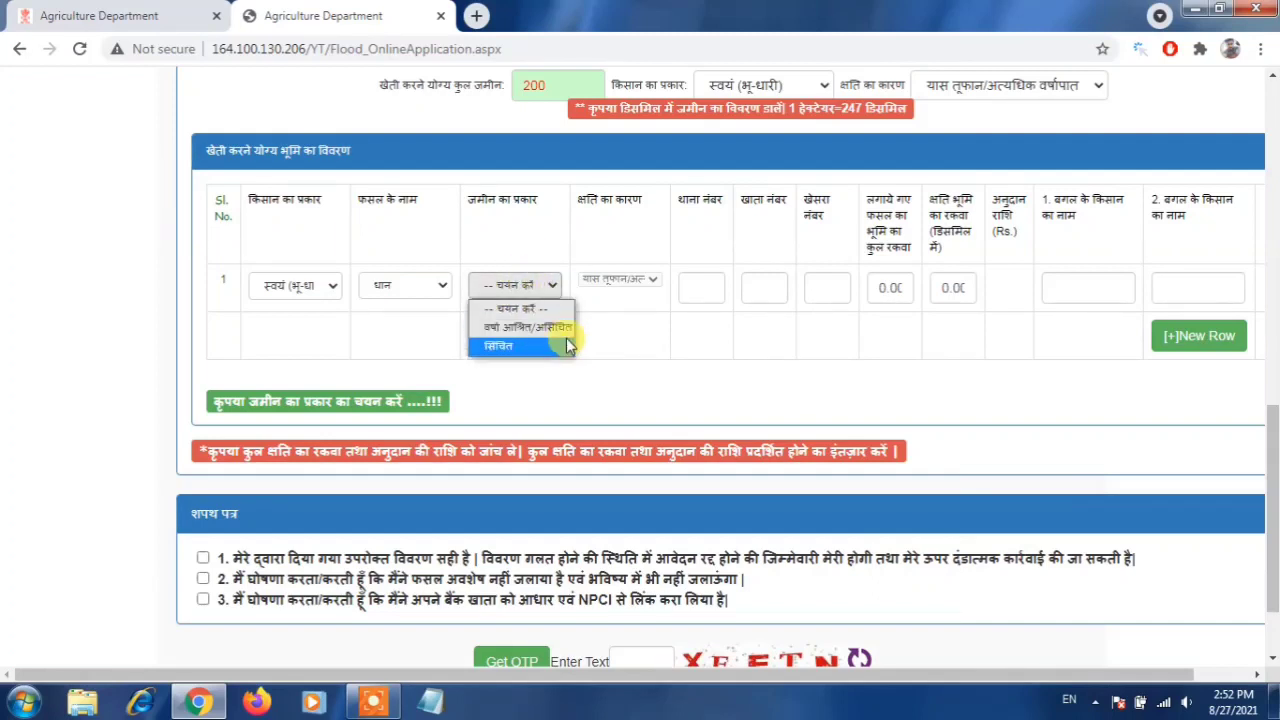
pyautogui.click(530, 350)
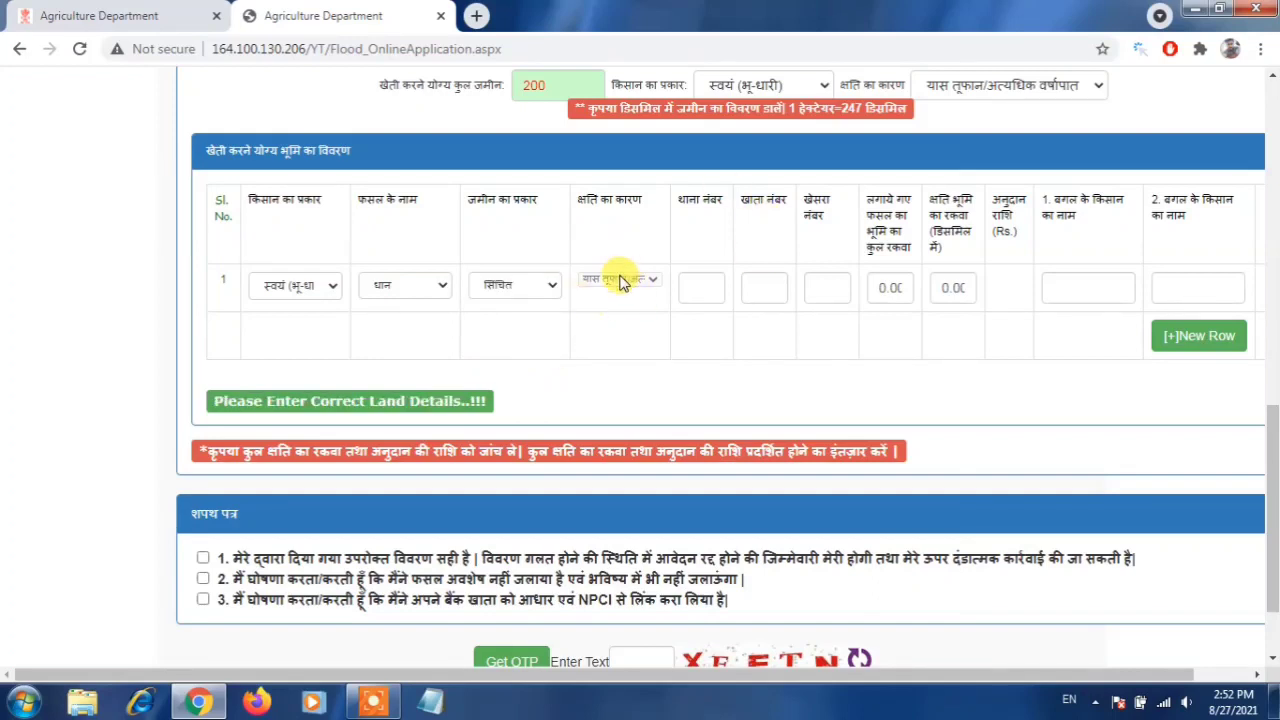
# - Enter thana number 214, khata number 56 and khesra number 765 in the first land row
pyautogui.click(695, 290)
pyautogui.write('214')
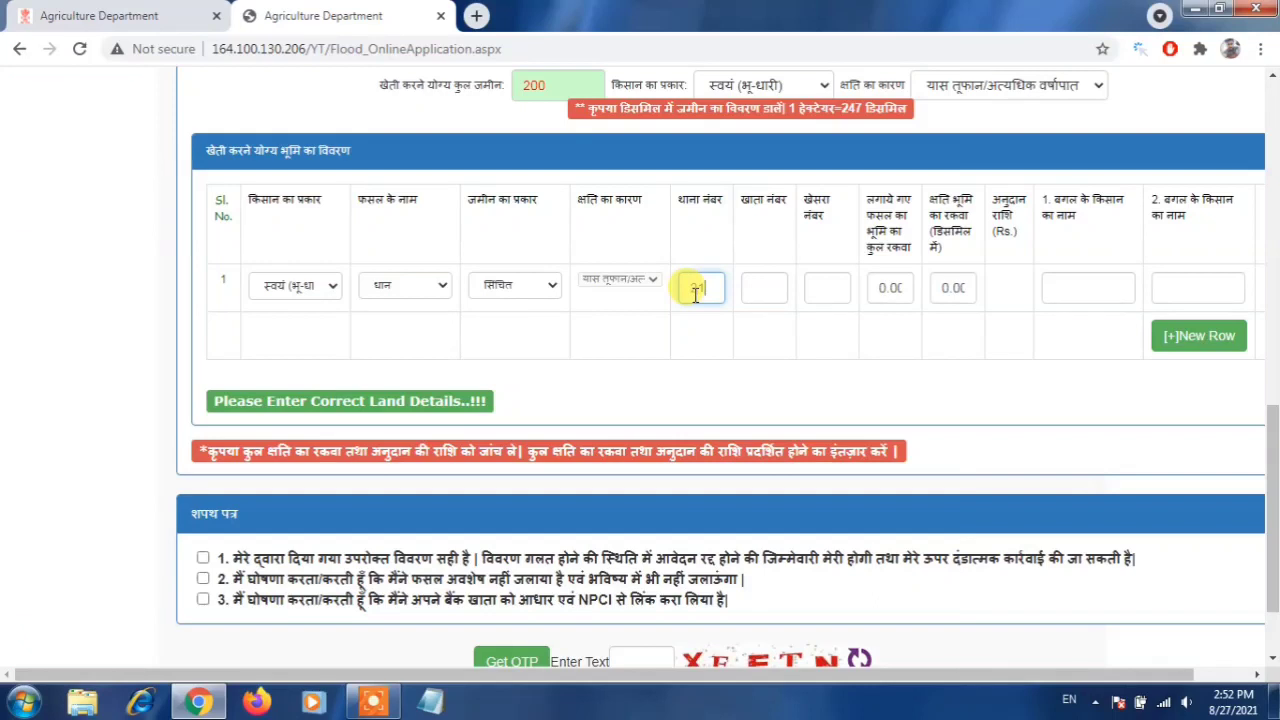
pyautogui.click(760, 290)
pyautogui.write('56')
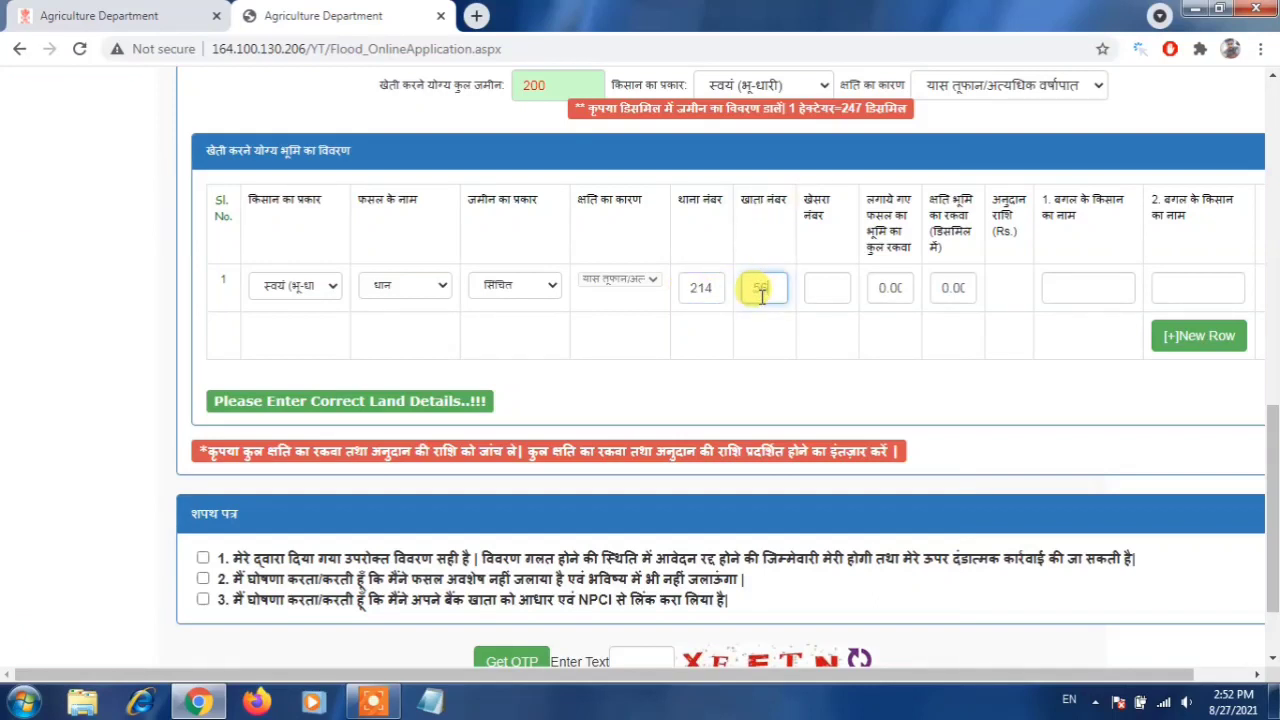
pyautogui.click(834, 289)
pyautogui.write('765')
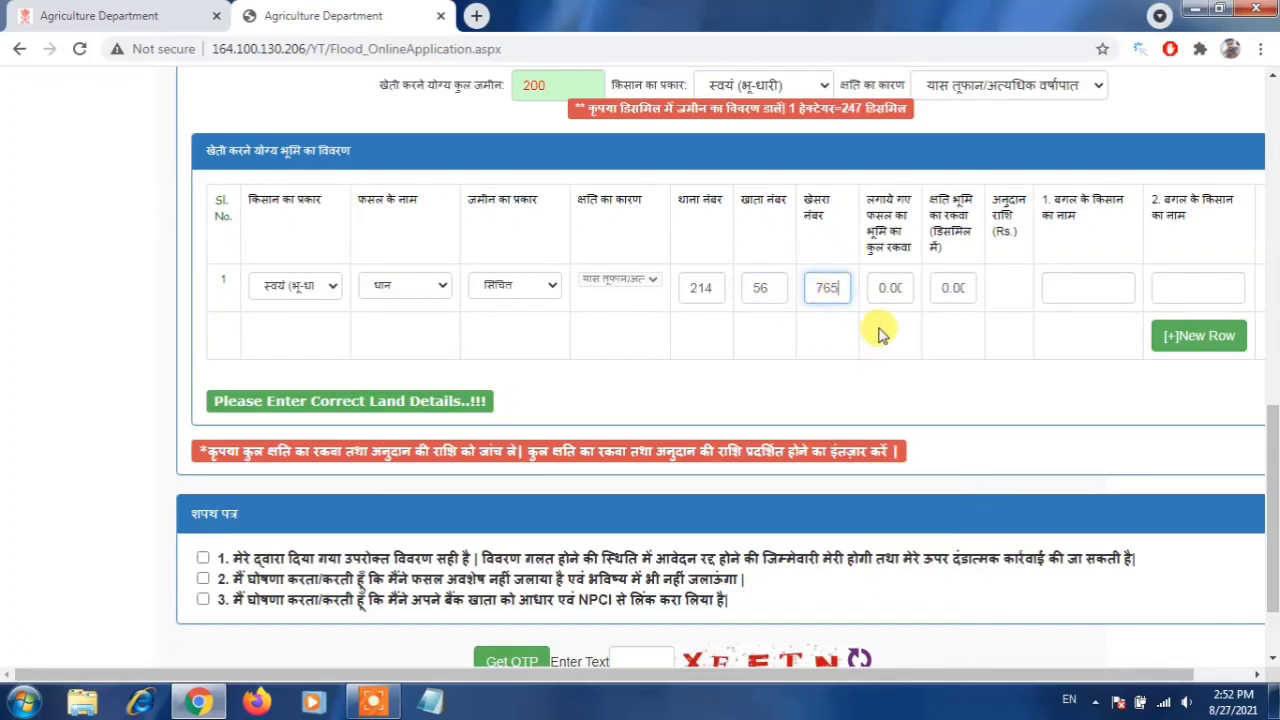
# - Set both the total planted crop area and the damaged land area in the first land row to 200 decimal
pyautogui.click(905, 289)
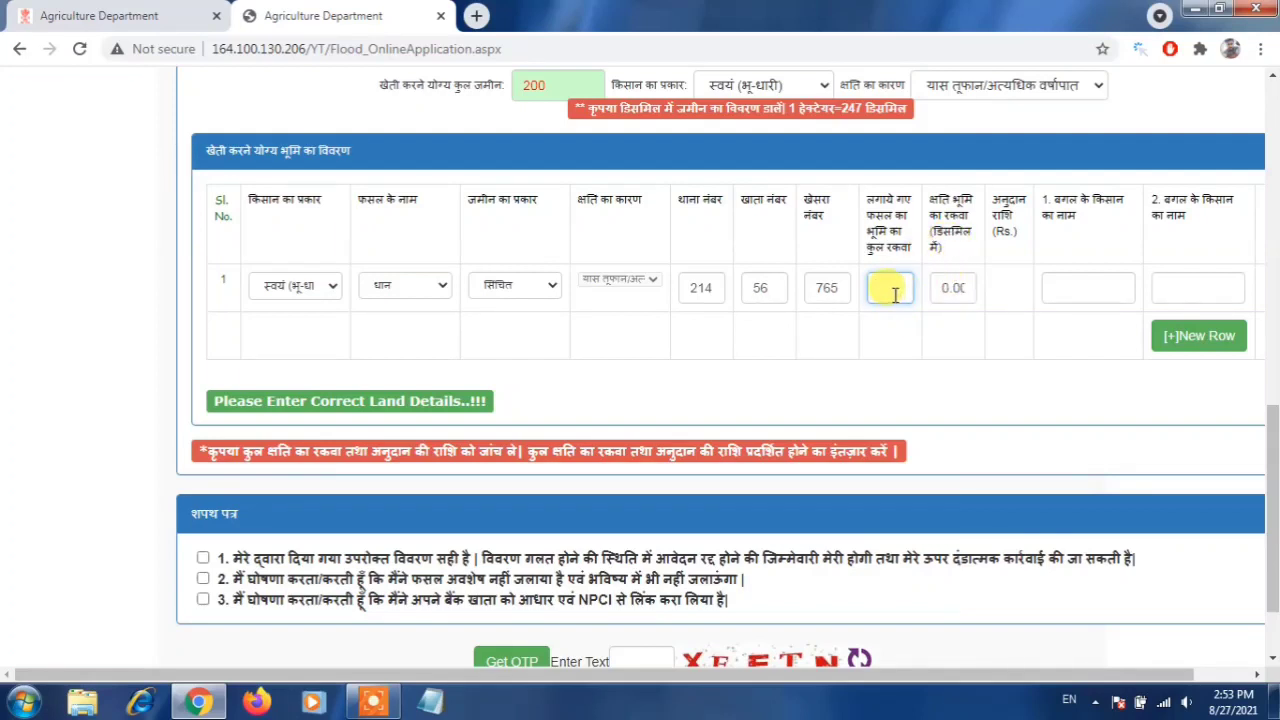
pyautogui.write('200')
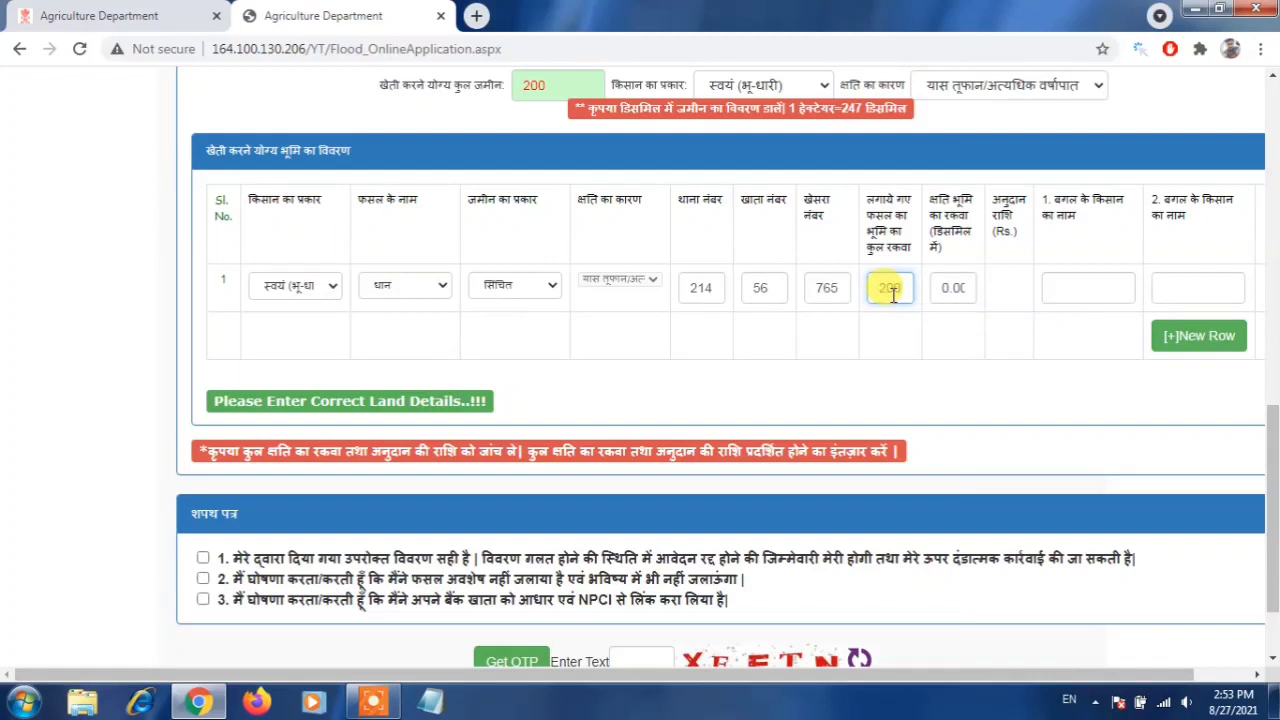
pyautogui.click(946, 287)
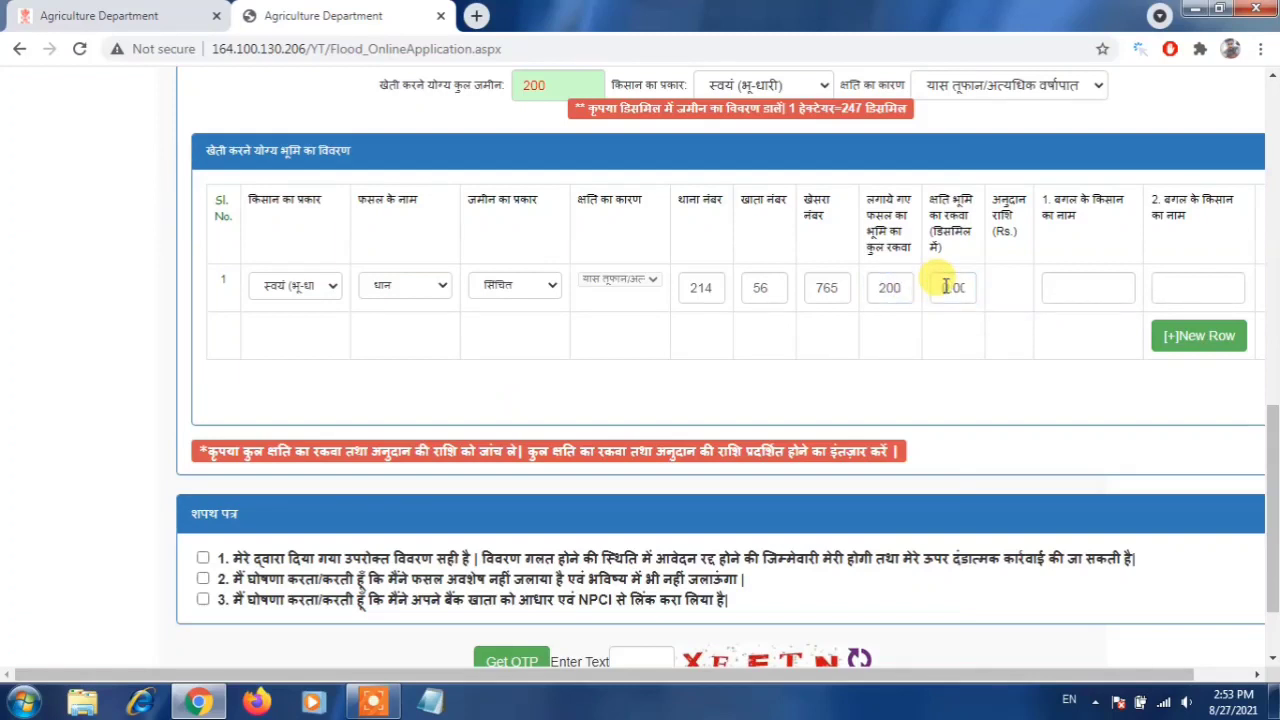
pyautogui.press('BackSpace')
pyautogui.press('BackSpace')
pyautogui.press('BackSpace')
pyautogui.click(949, 284)
pyautogui.write('200')
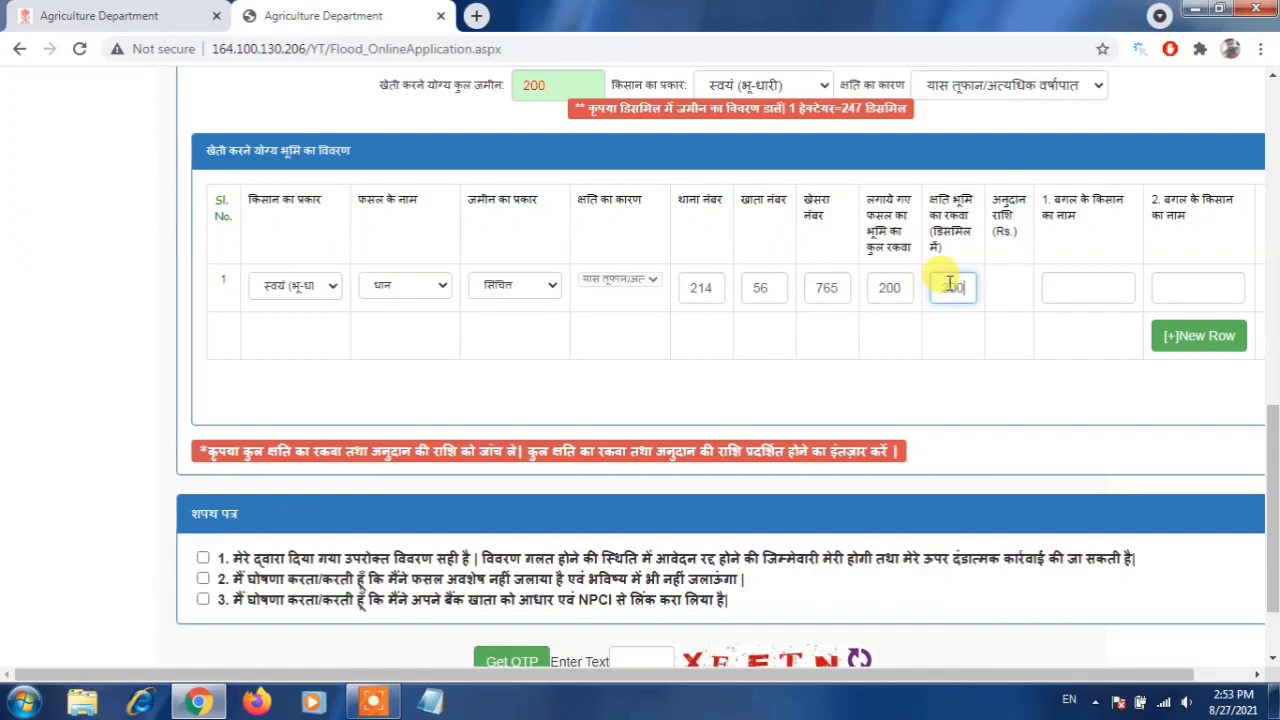
pyautogui.click(979, 357)
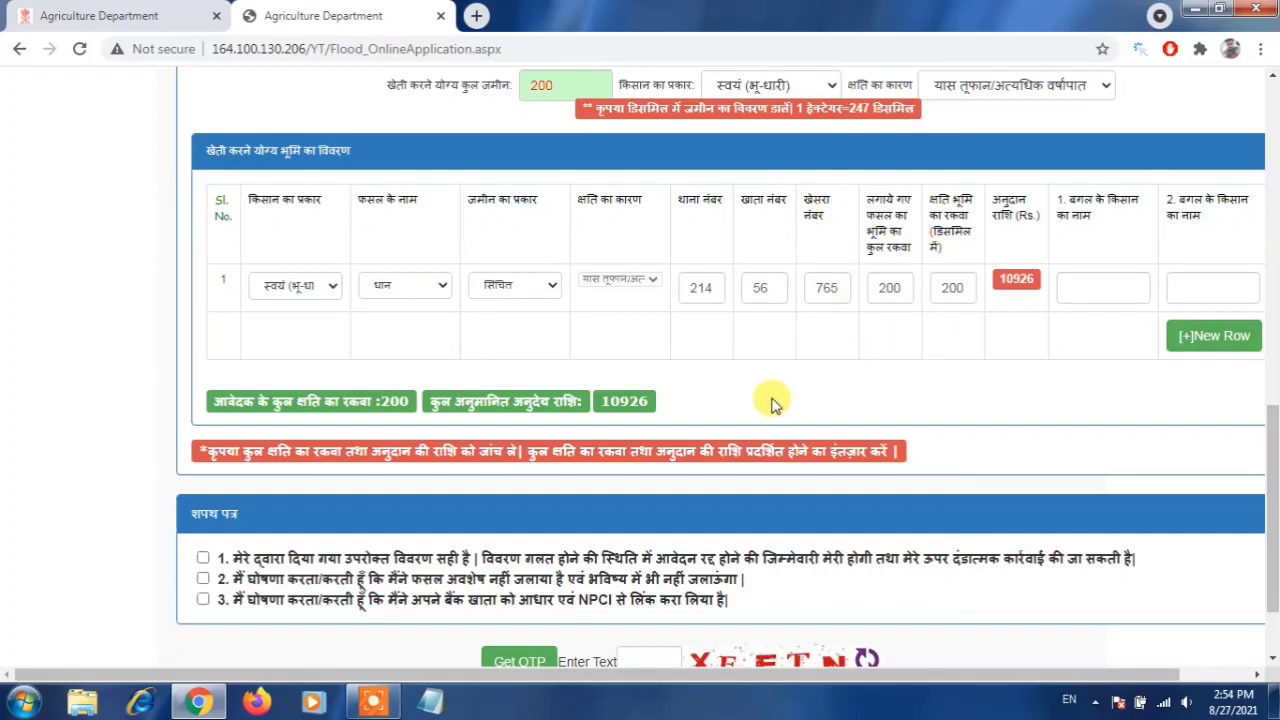
pyautogui.scroll(-1, 771, 401)
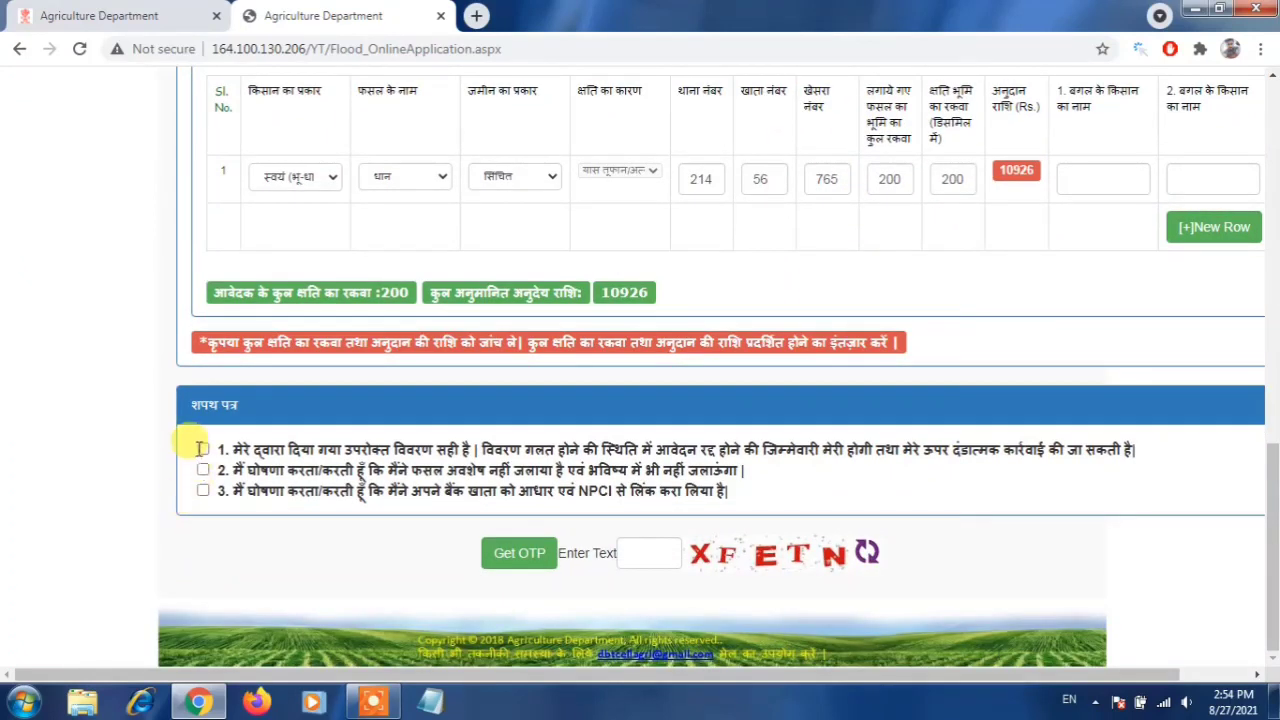